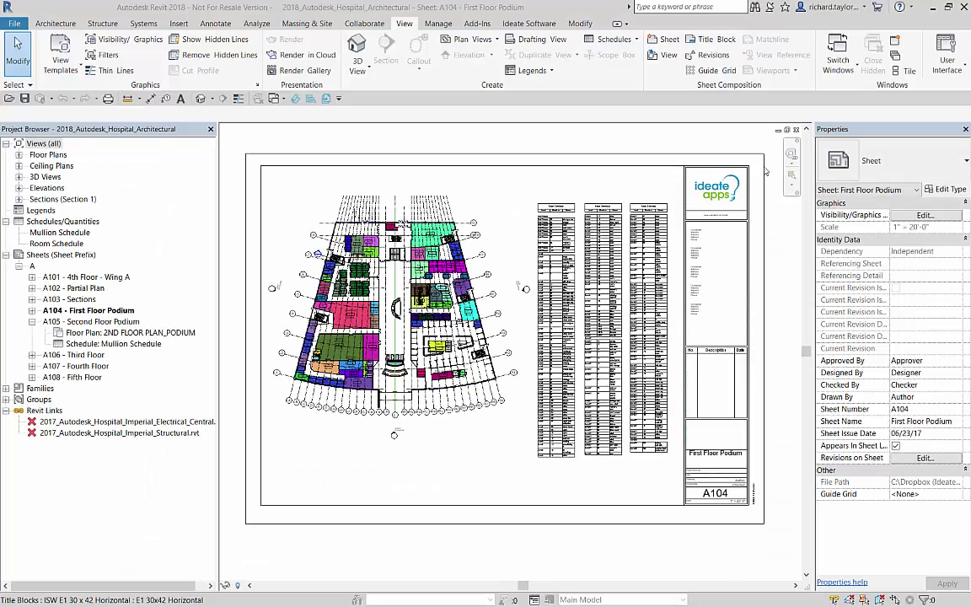
Show the Ideate Software tools and review sheet A104's views in Sheet Manager.
left_click(526, 24)
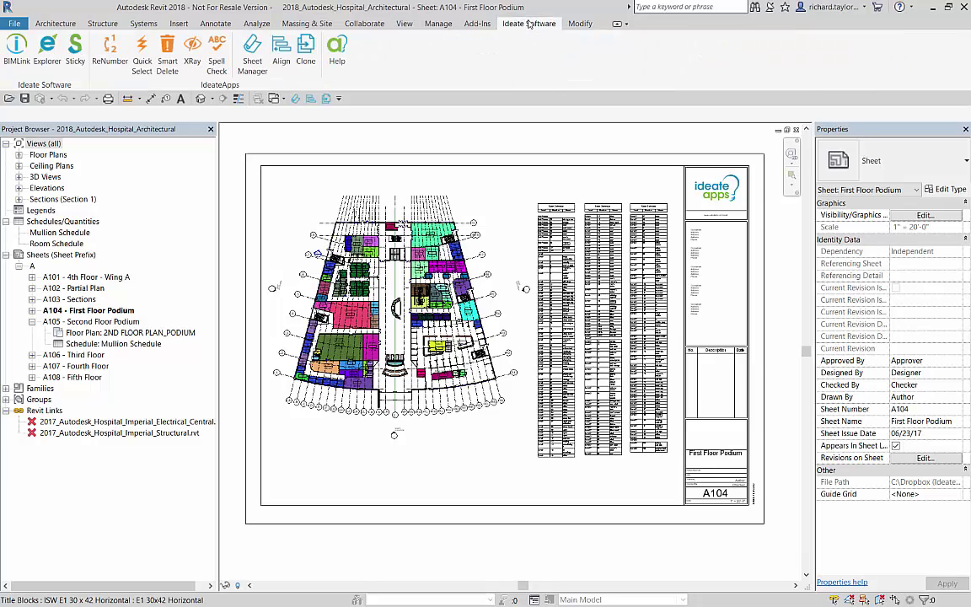
left_click(281, 57)
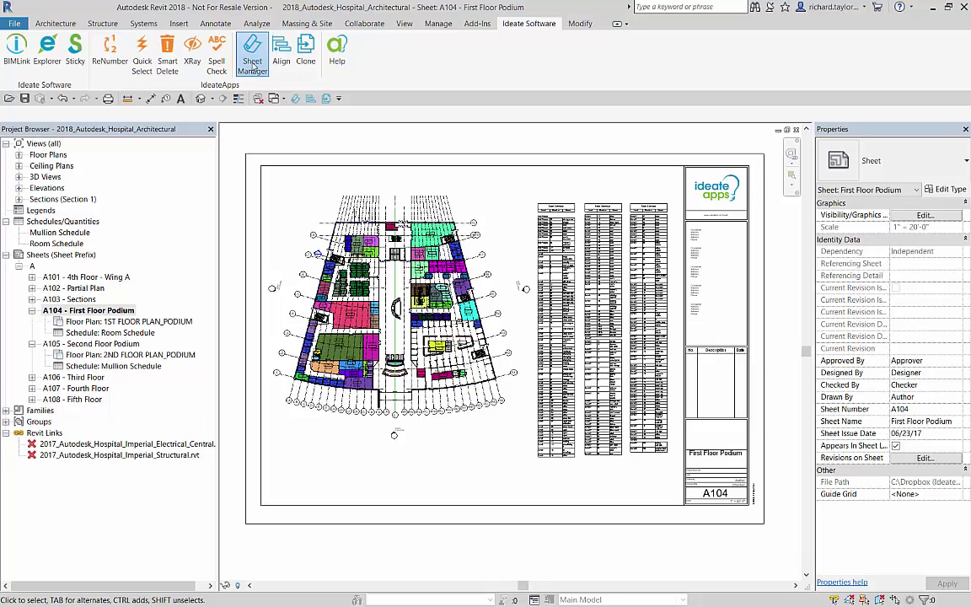
left_click(252, 66)
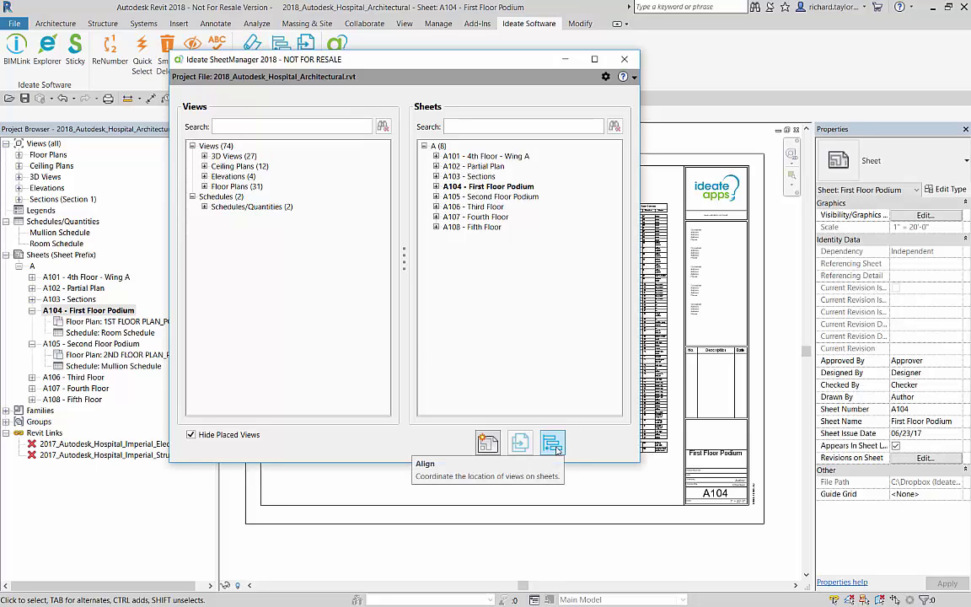
left_click(624, 59)
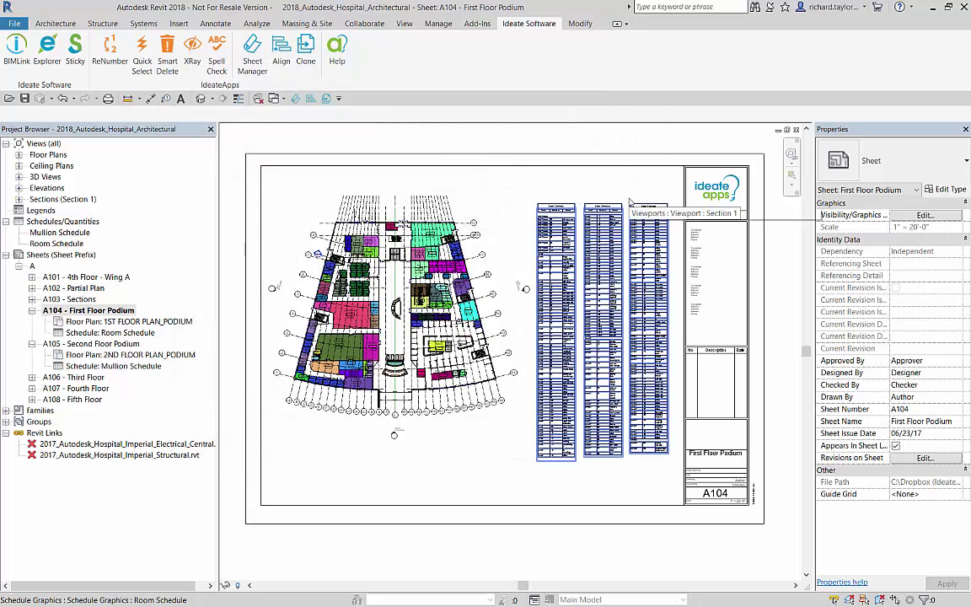
Launch Ideate Align with sheet A104's 1ST FLOOR PLAN_PODIUM as the reference view.
left_click(283, 58)
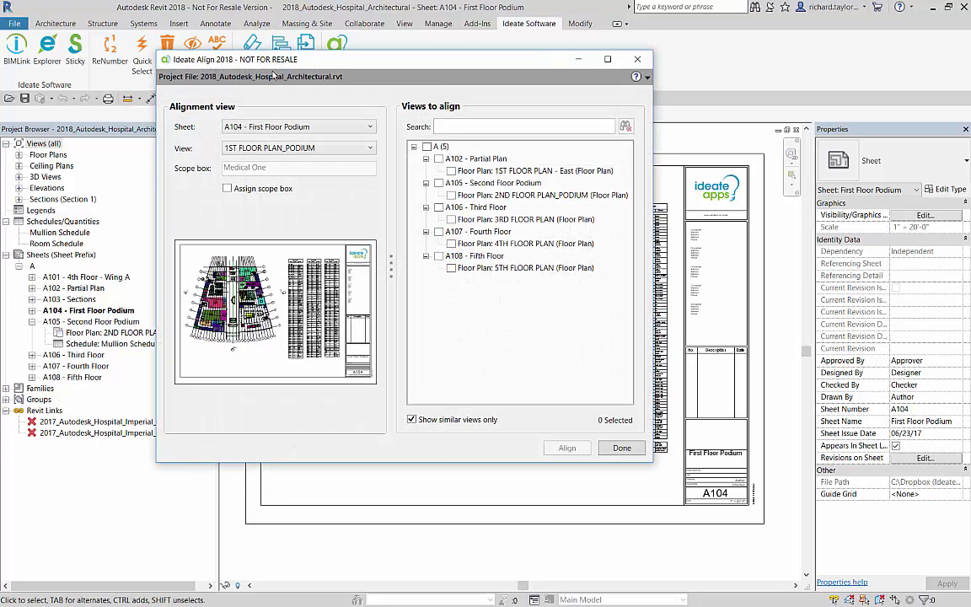
left_click(297, 150)
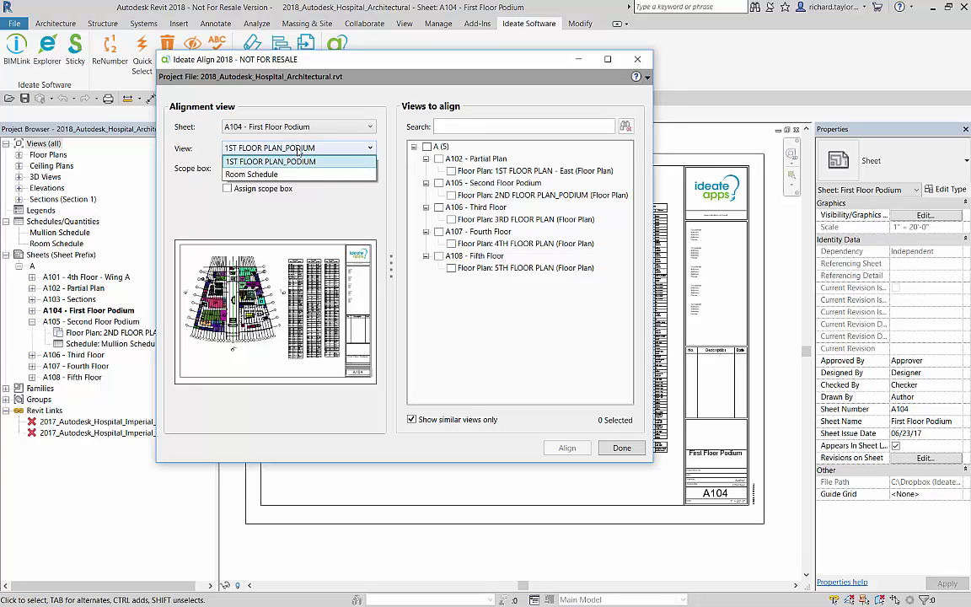
left_click(298, 150)
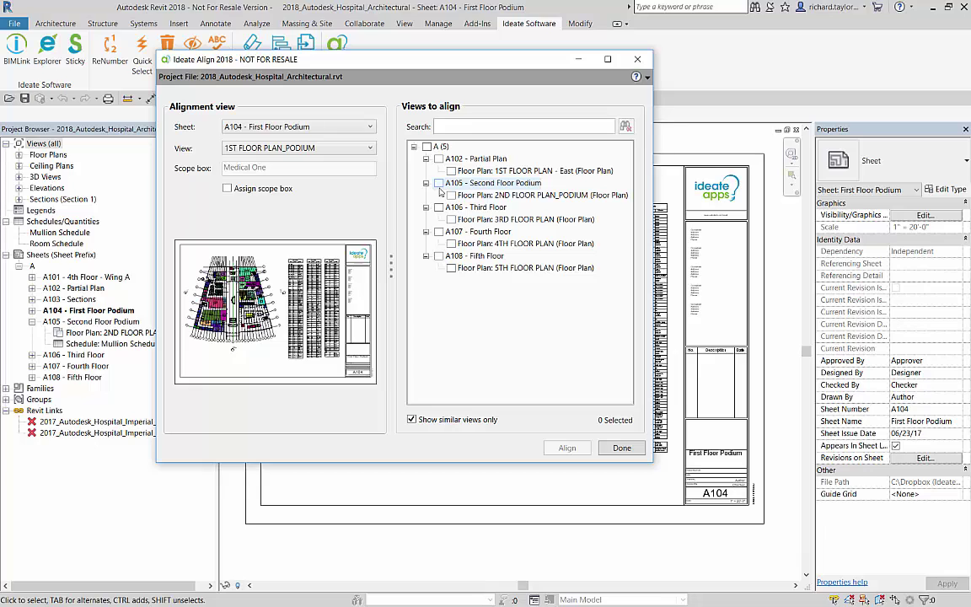
left_click(298, 148)
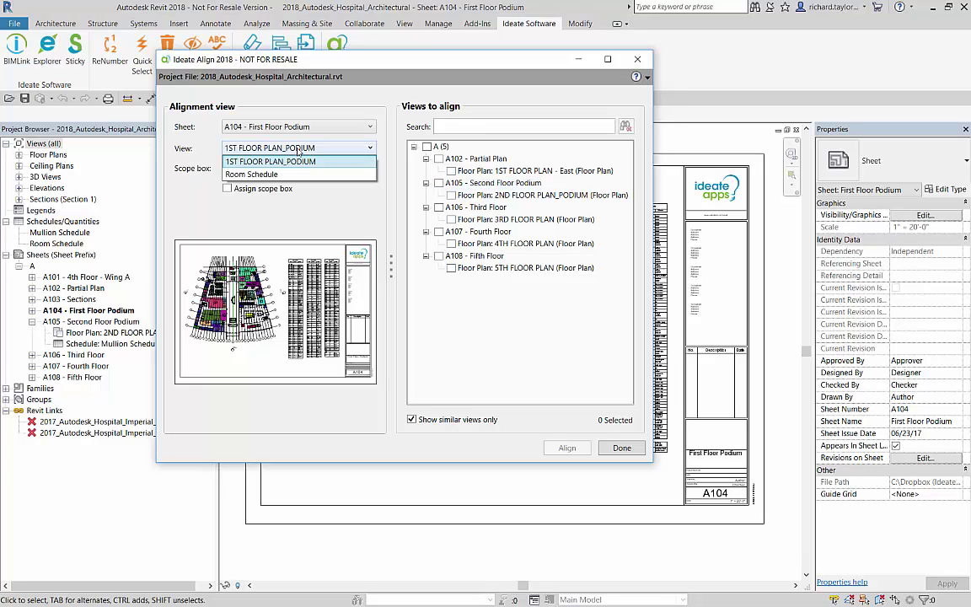
left_click(298, 149)
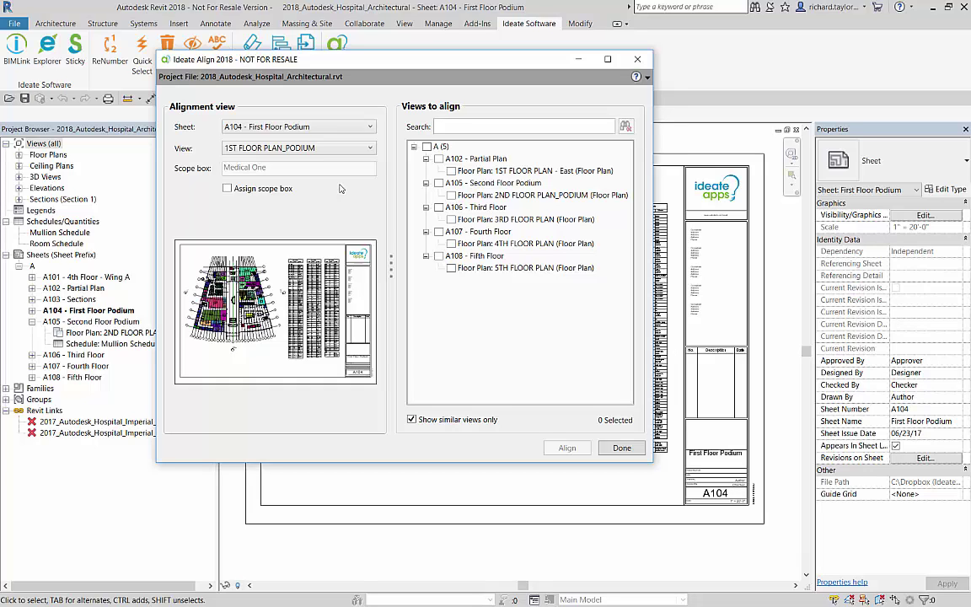
Align the floor plans on A105, A106, A107 and A108 to A104, assigning its scope box.
left_click(439, 183)
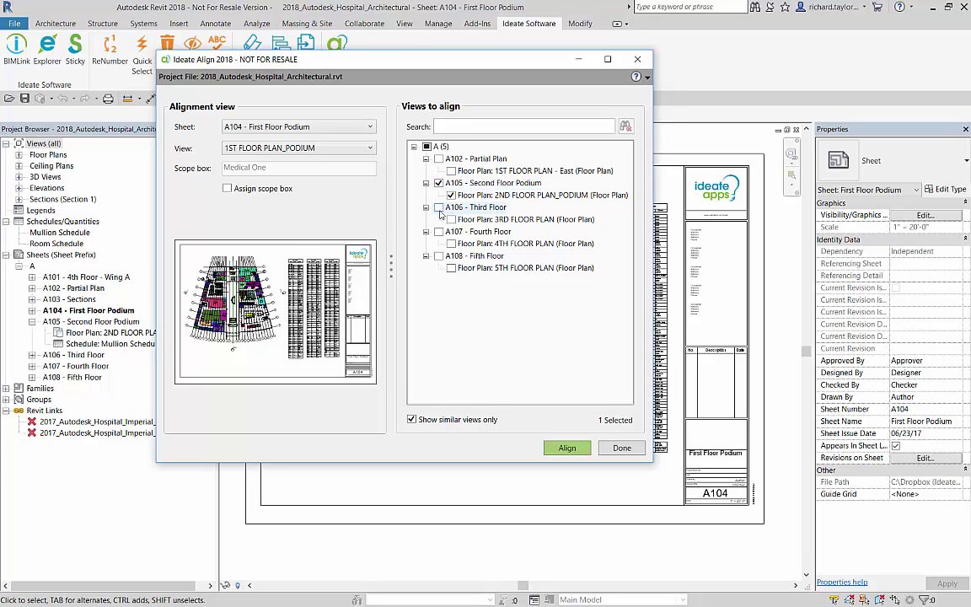
left_click(438, 207)
left_click(438, 231)
left_click(438, 255)
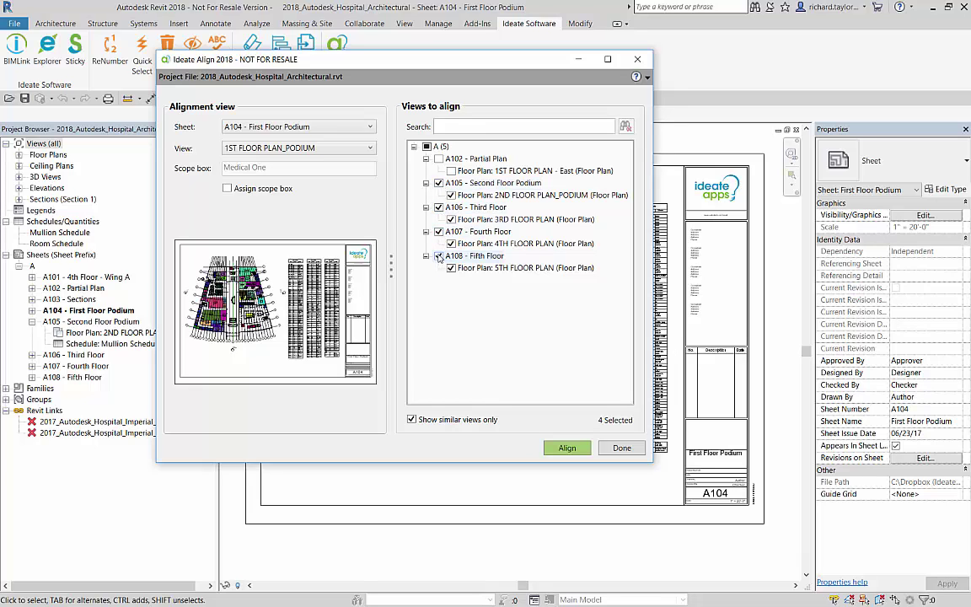
left_click(227, 189)
left_click(567, 450)
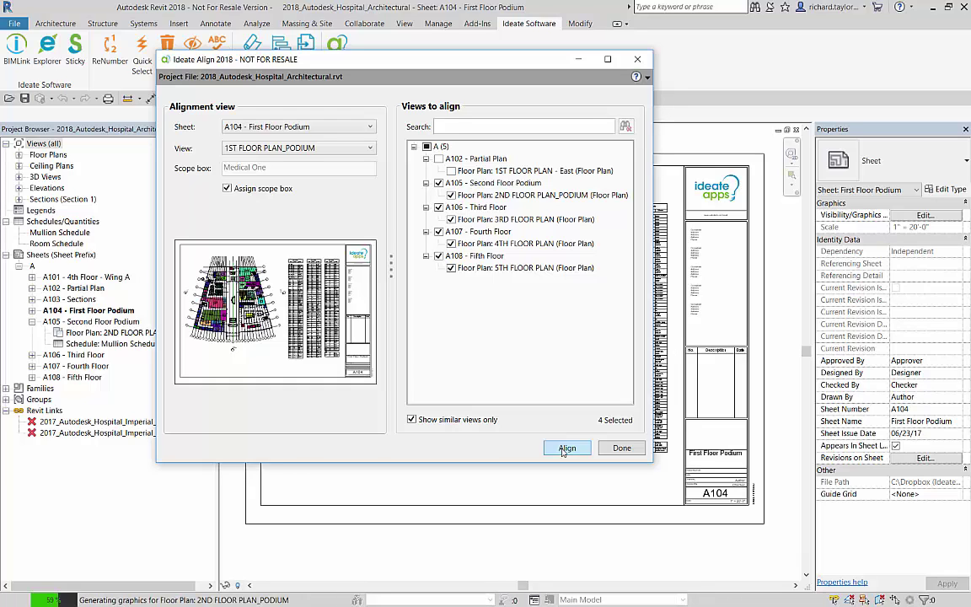
left_click(563, 449)
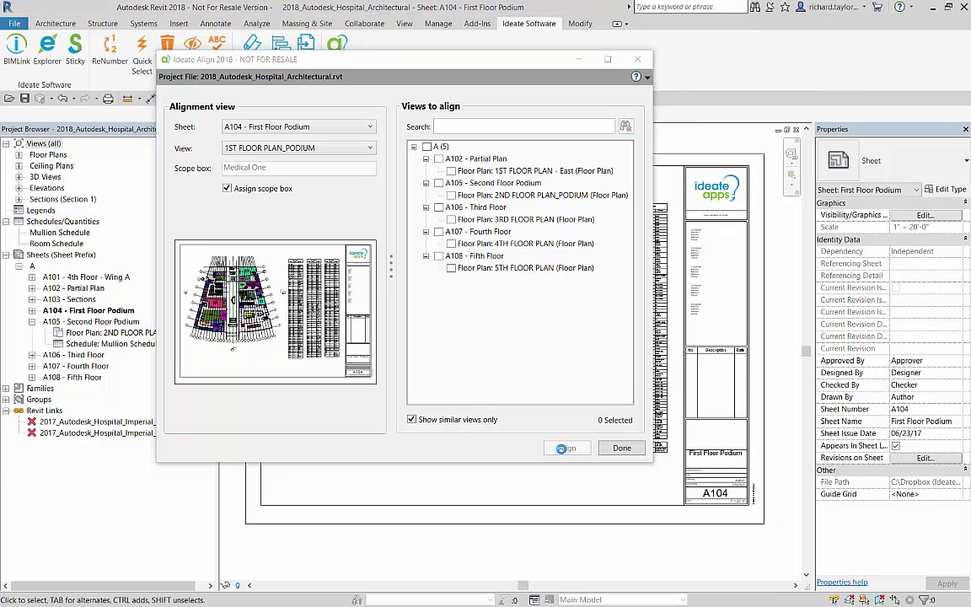
Align A105's Mullion Schedule to A104's Room Schedule, then reset the reference to 1ST FLOOR PLAN_PODIUM.
left_click(298, 148)
left_click(289, 174)
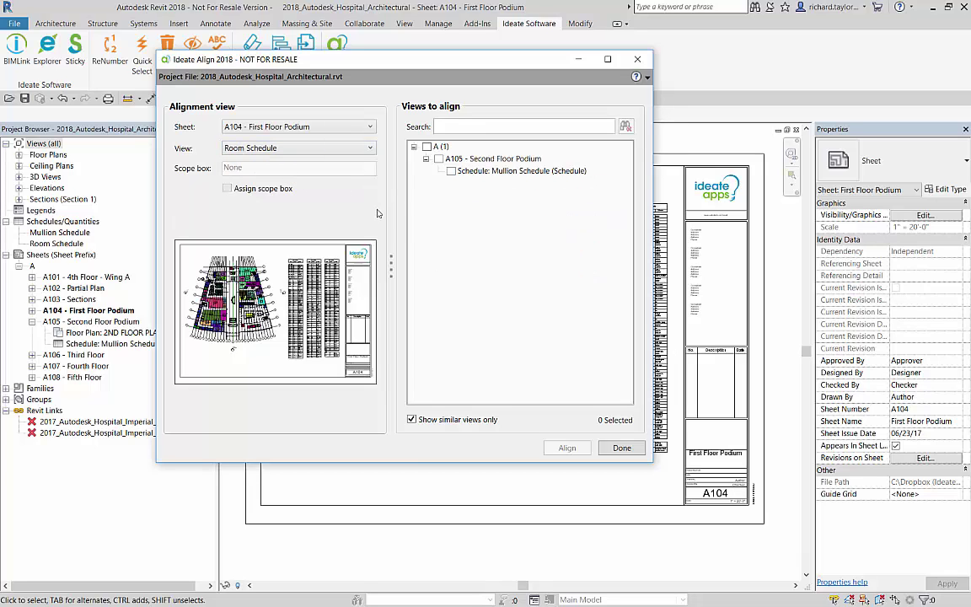
left_click(449, 170)
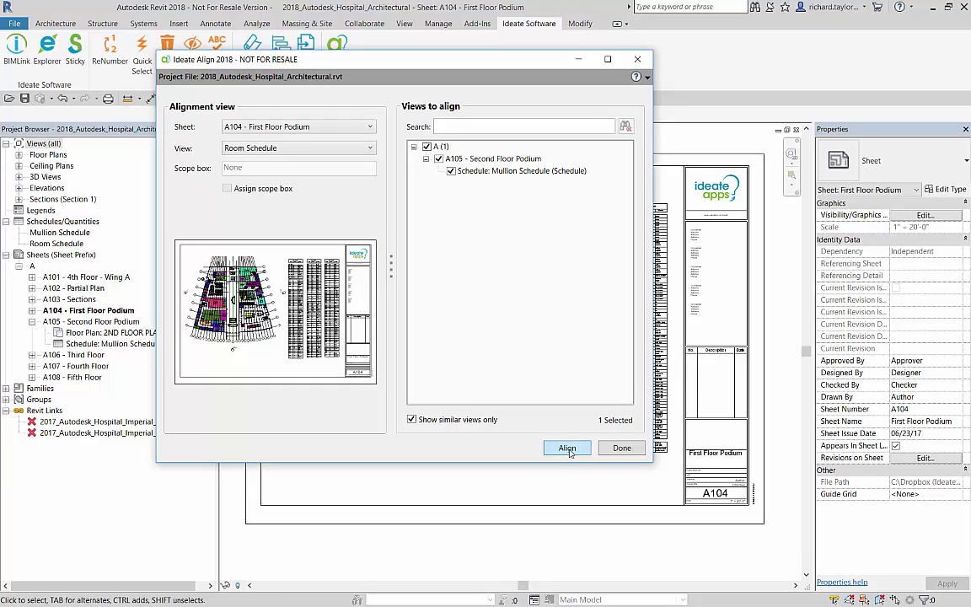
left_click(567, 449)
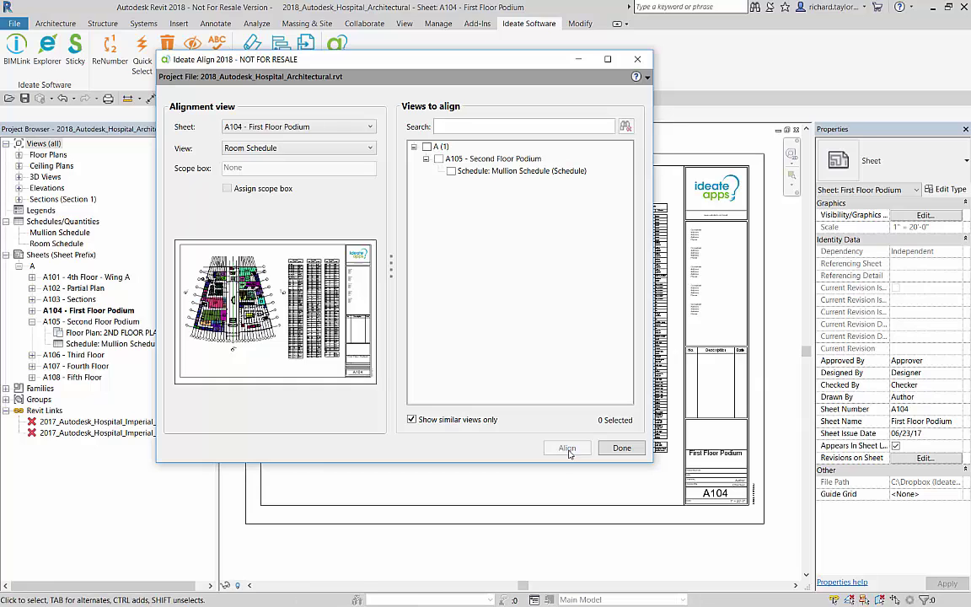
left_click(313, 147)
left_click(313, 158)
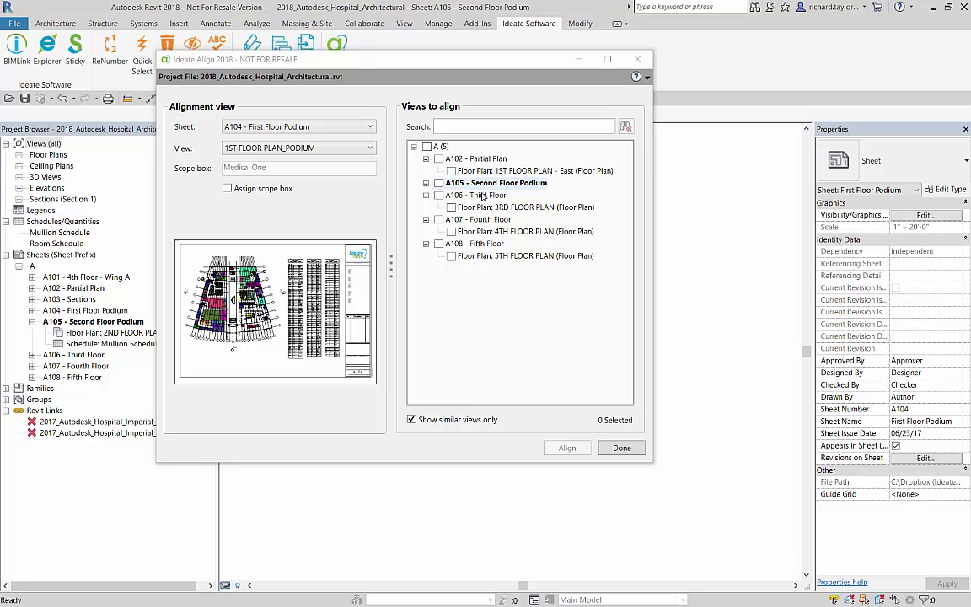
Open sheets A106 Third Floor and A107 Fourth Floor, and close Ideate Align.
double_click(478, 195)
key("Down")
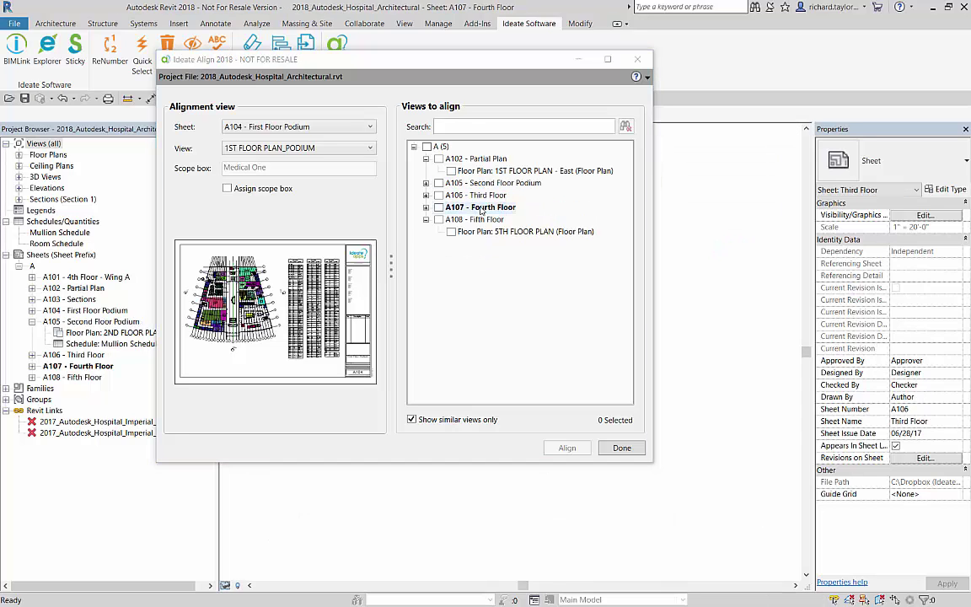
key("Escape")
Tile the open sheet windows, zoom all to fit, and select 2ND FLOOR PLAN_PODIUM.
left_click(403, 23)
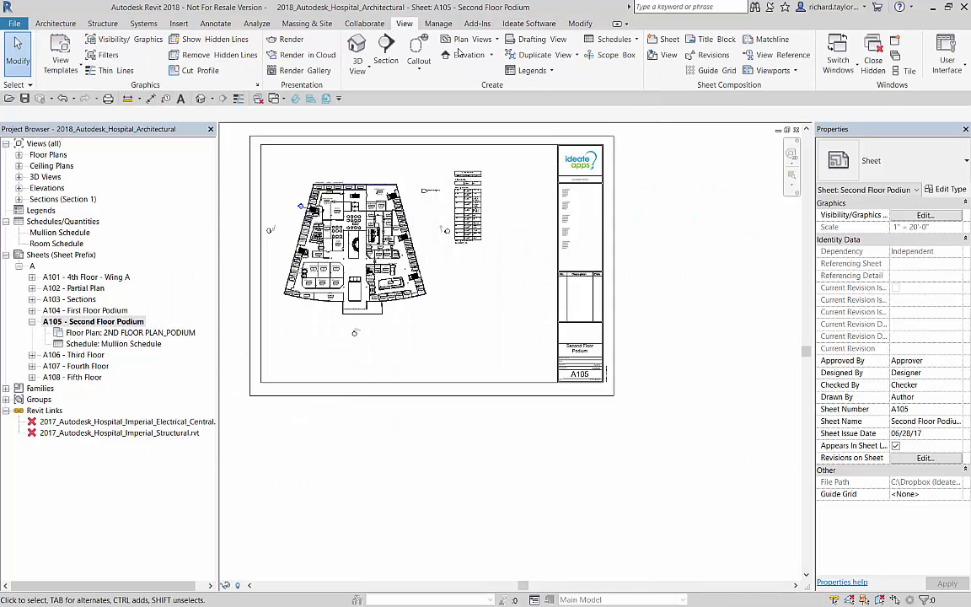
left_click(905, 71)
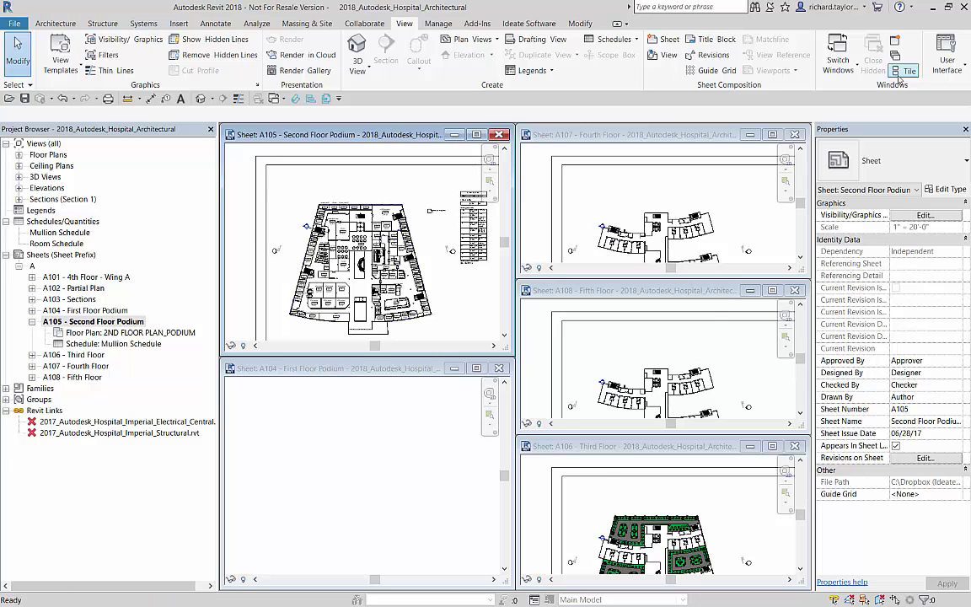
key("z")
key("a")
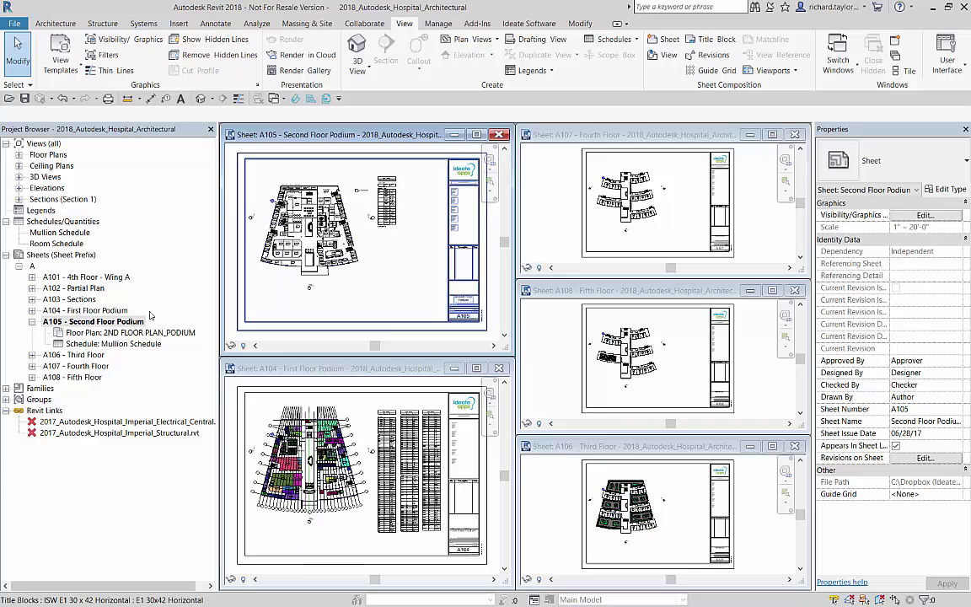
left_click(122, 333)
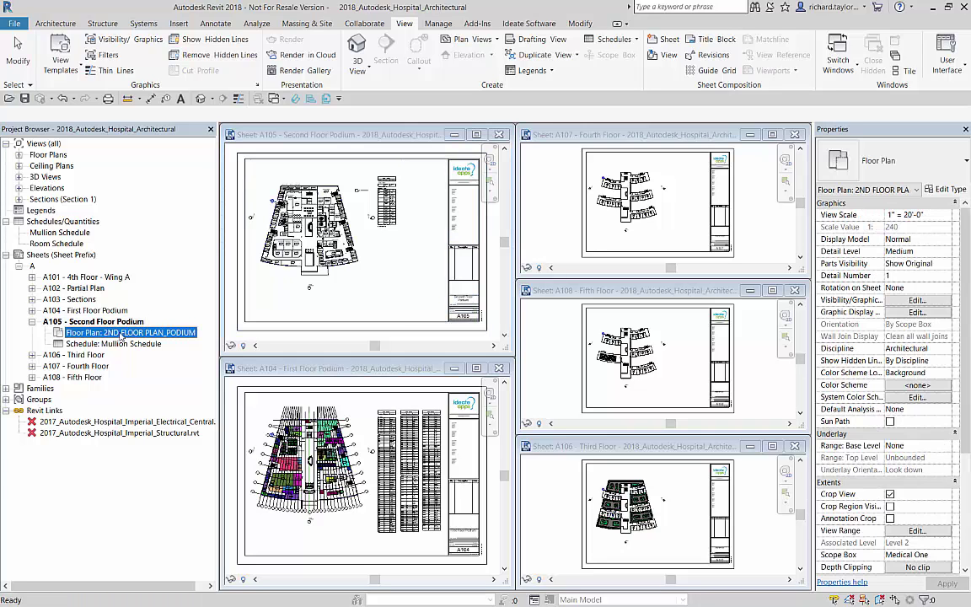